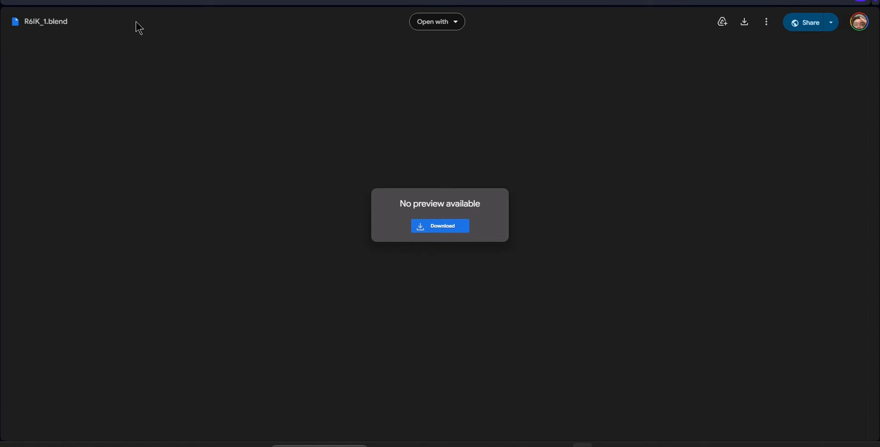
- Go to the Roblox animations add-on script page and start saving it with the file type set to All Files
{"action": "key", "text": "ctrl+Tab"}
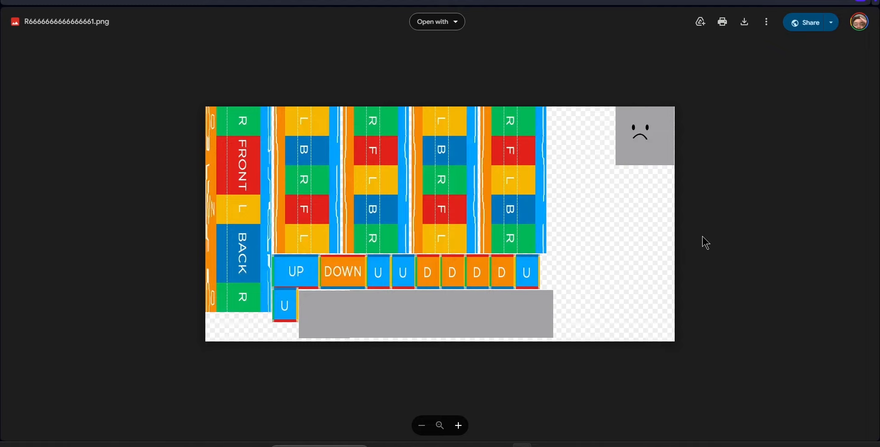
{"action": "key", "text": "ctrl+Tab"}
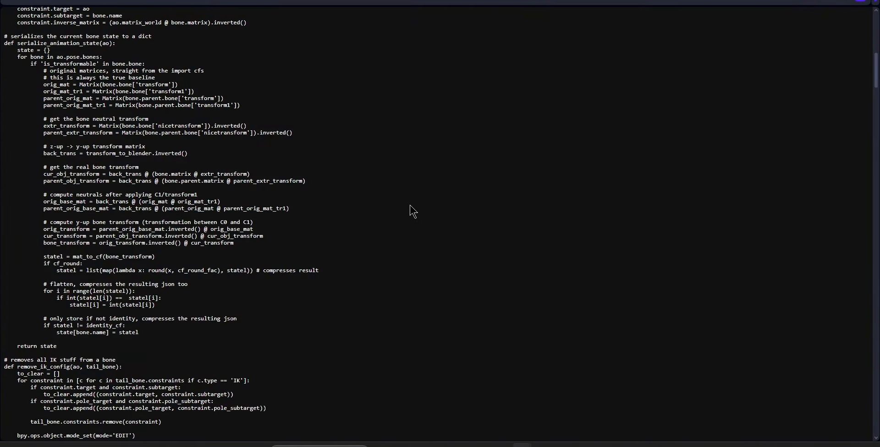
{"action": "scroll", "coordinate": [382, 224], "scroll_direction": "down", "scroll_amount": 2}
{"action": "scroll", "coordinate": [385, 229], "scroll_direction": "down", "scroll_amount": 20}
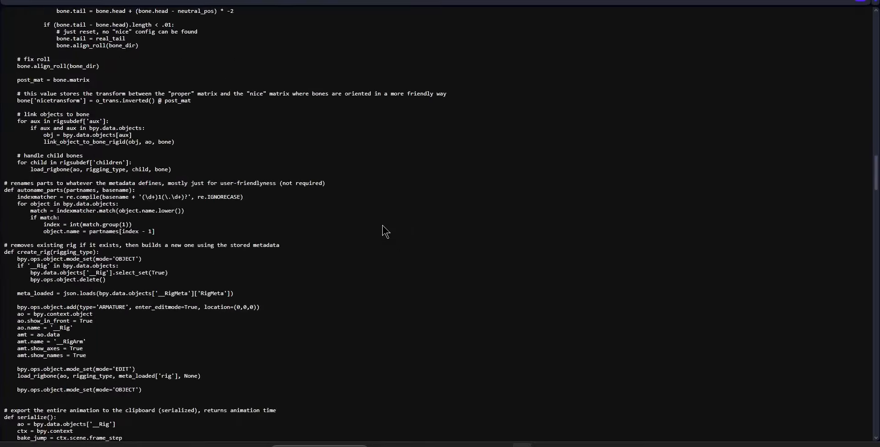
{"action": "scroll", "coordinate": [382, 225], "scroll_direction": "up", "scroll_amount": 20}
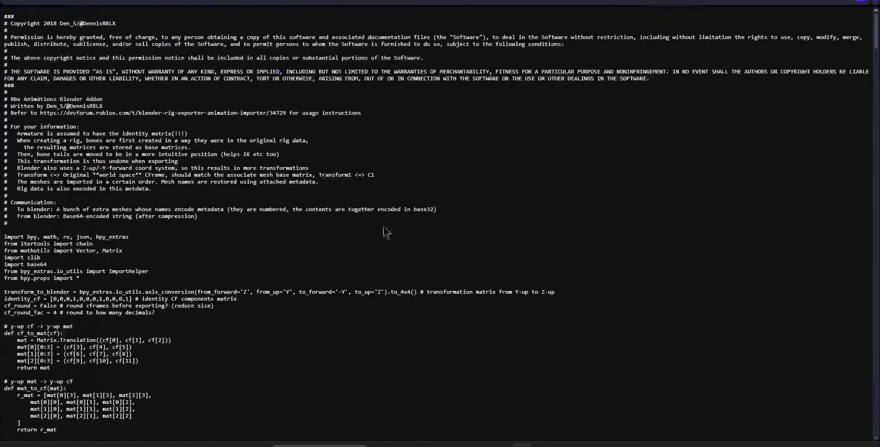
{"action": "right_click", "coordinate": [397, 176]}
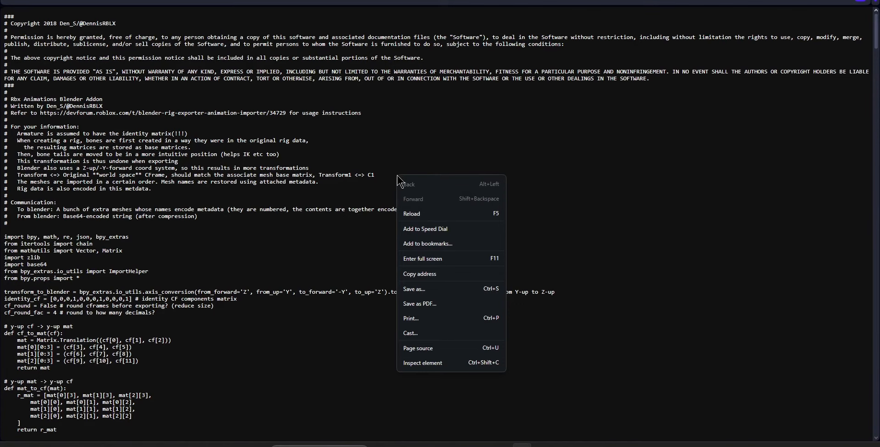
{"action": "left_click", "coordinate": [432, 291]}
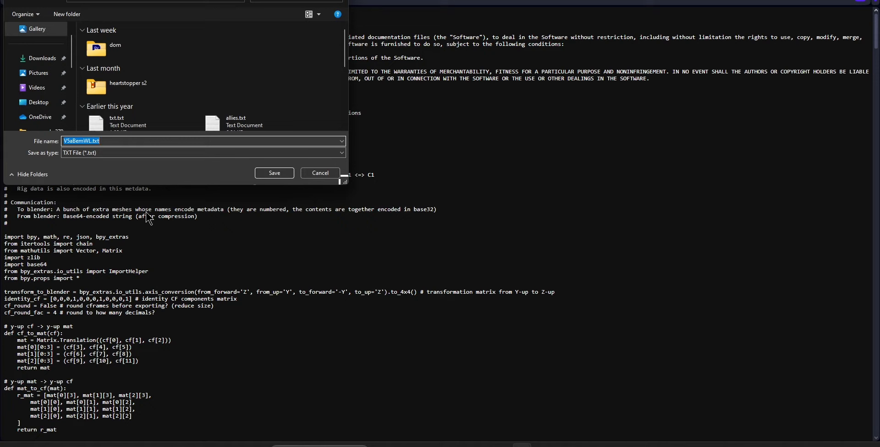
{"action": "left_click", "coordinate": [119, 154]}
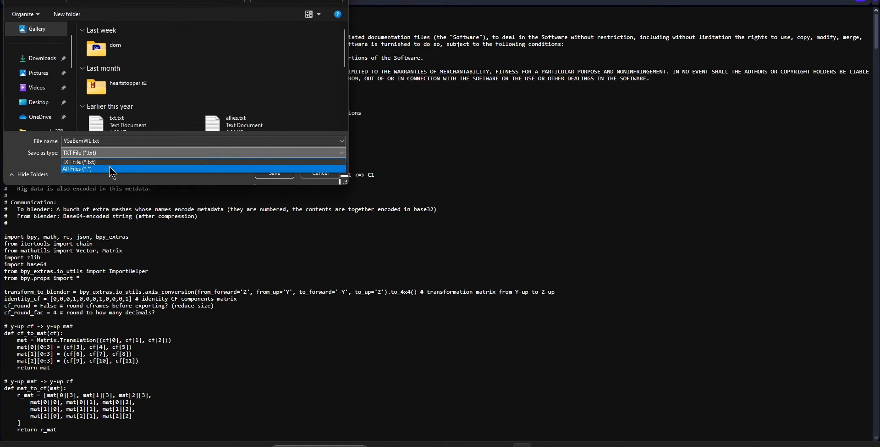
{"action": "left_click", "coordinate": [109, 167]}
- Name the script file Rbx Animation.py and save it
{"action": "left_click", "coordinate": [126, 138]}
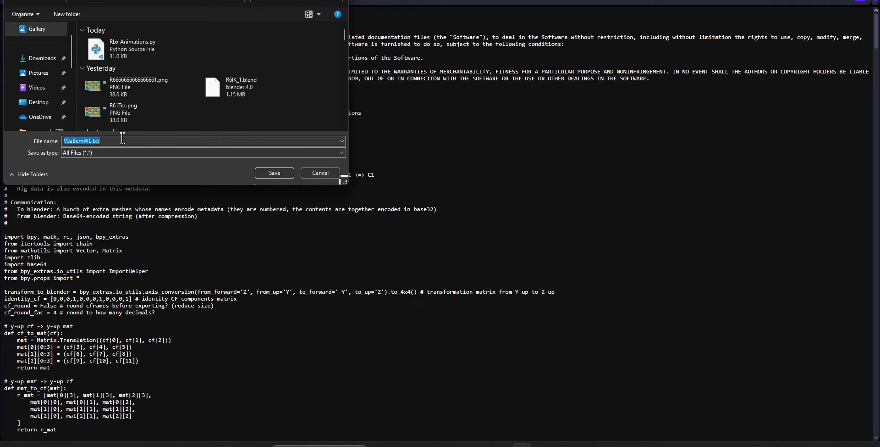
{"action": "type", "text": "Rbx Animatio"}
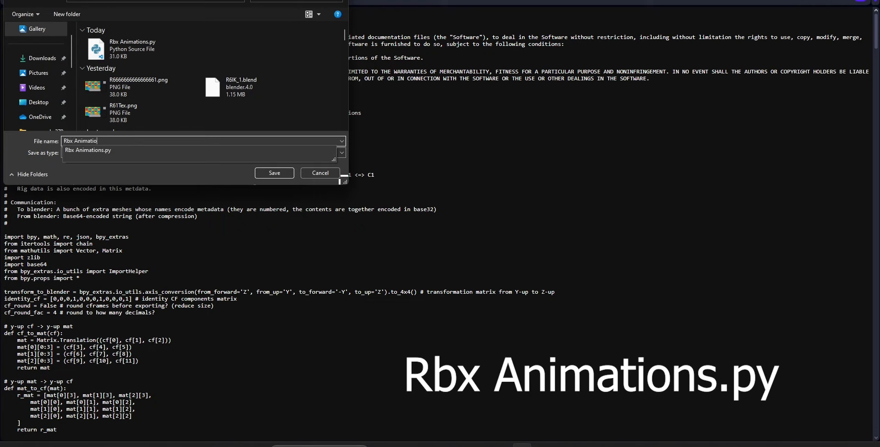
{"action": "key", "text": "BackSpace"}
{"action": "key", "text": "BackSpace"}
{"action": "type", "text": ".py"}
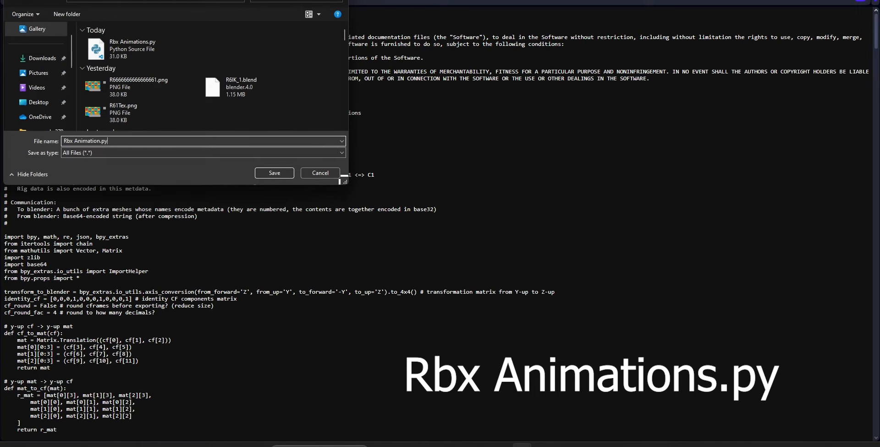
{"action": "left_click", "coordinate": [269, 177]}
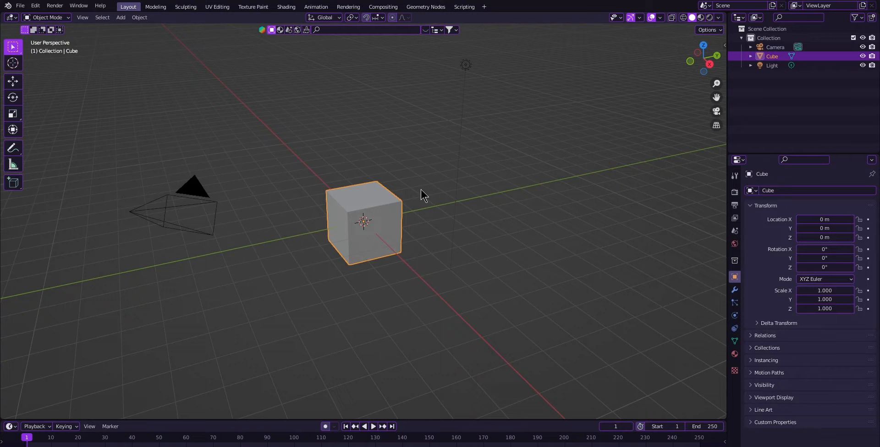
- In Blender, install the add-on Rbx Animations.py from the Downloads folder through the preferences and enable it
{"action": "left_click", "coordinate": [421, 189]}
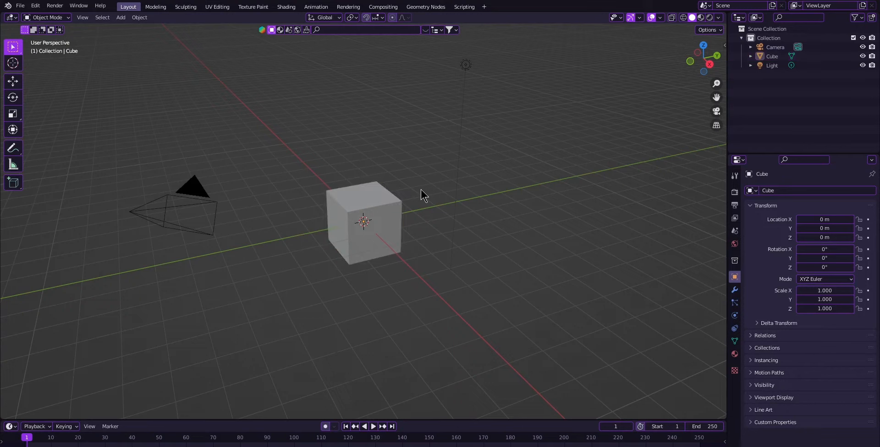
{"action": "left_click", "coordinate": [35, 7]}
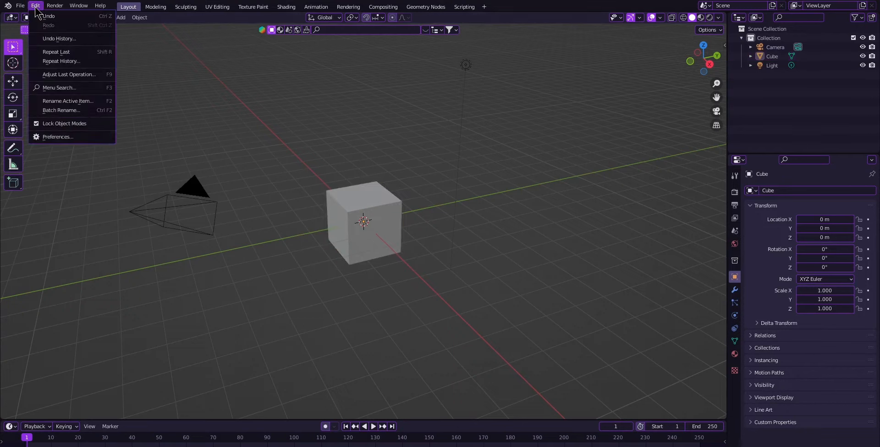
{"action": "left_click", "coordinate": [62, 136]}
{"action": "left_click", "coordinate": [235, 25]}
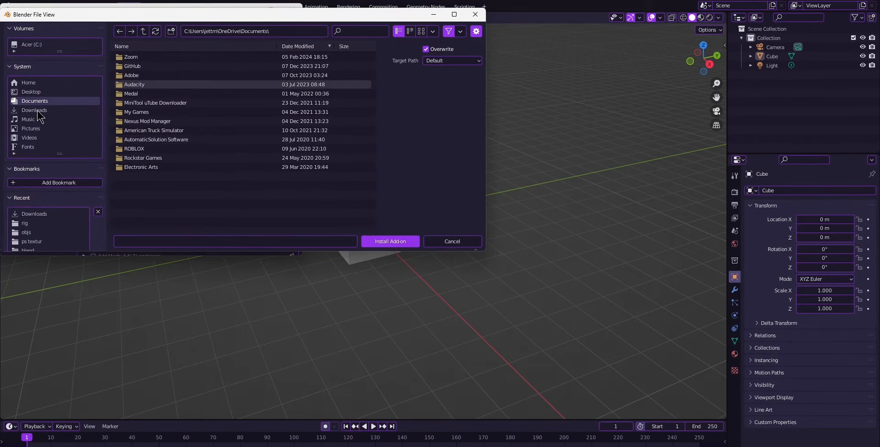
{"action": "left_click", "coordinate": [37, 110]}
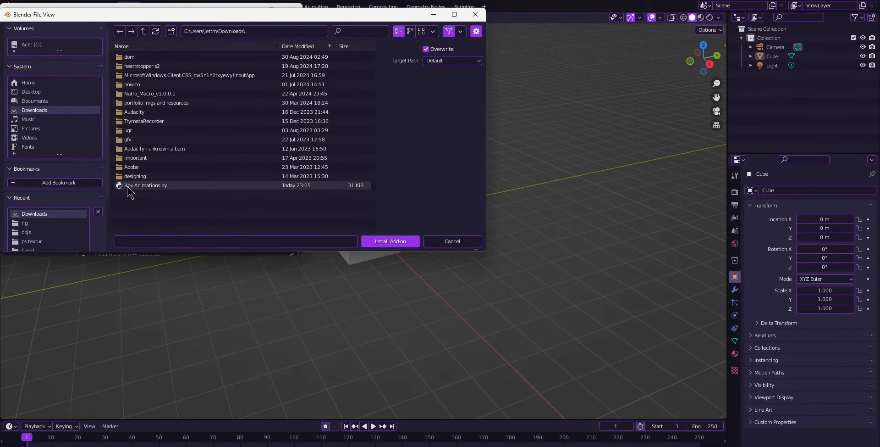
{"action": "left_click", "coordinate": [175, 186]}
{"action": "left_click", "coordinate": [387, 242]}
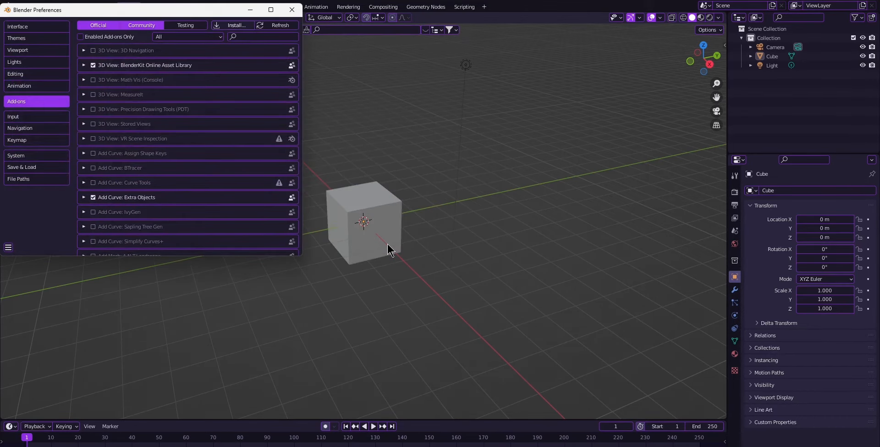
{"action": "left_click", "coordinate": [93, 51]}
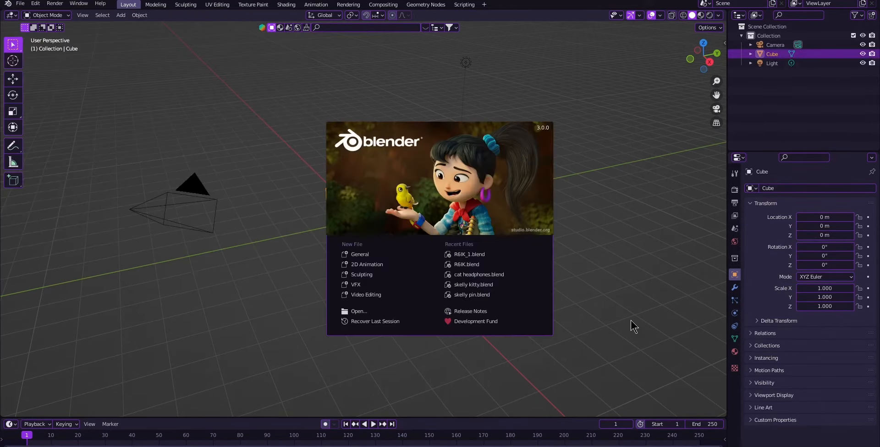
- Dismiss the splash screen and open the R6IK_1.blend file from the Downloads folder
{"action": "left_click", "coordinate": [631, 325]}
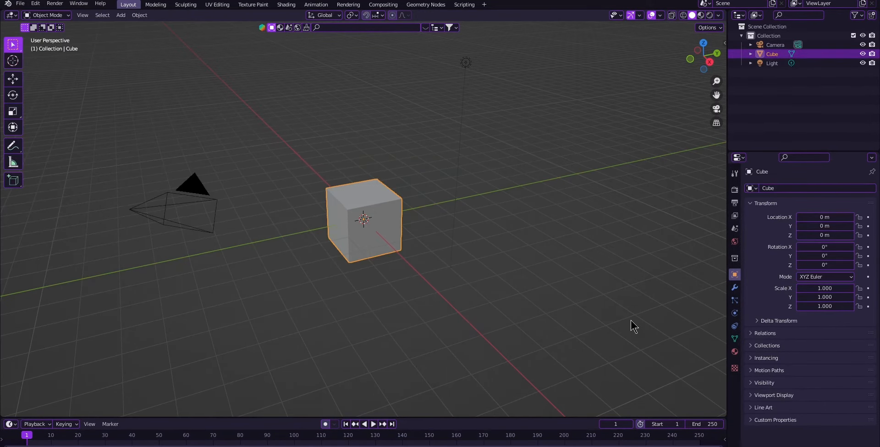
{"action": "left_click", "coordinate": [21, 4]}
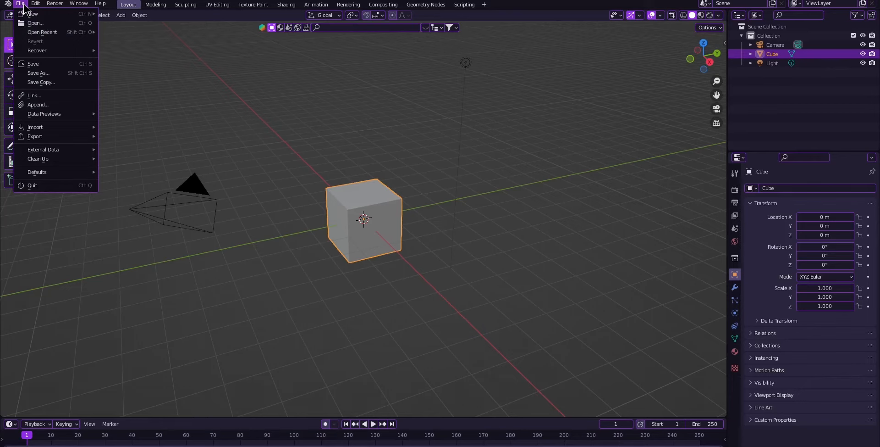
{"action": "left_click", "coordinate": [47, 23]}
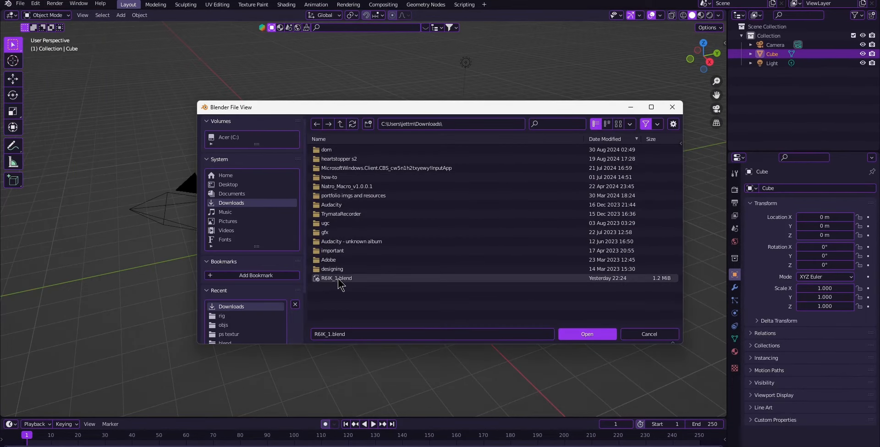
{"action": "left_click", "coordinate": [357, 279]}
{"action": "left_click", "coordinate": [581, 333]}
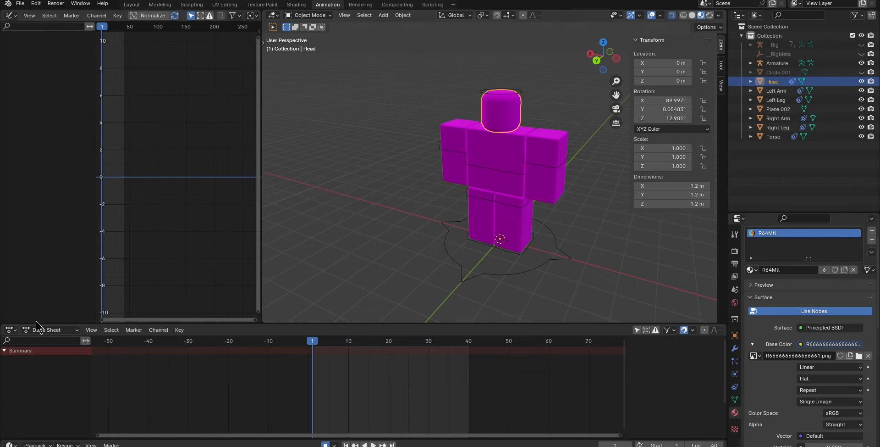
- Change the Dope Sheet area to the Shader Editor to show the head material's Image Texture node
{"action": "left_click", "coordinate": [11, 335]}
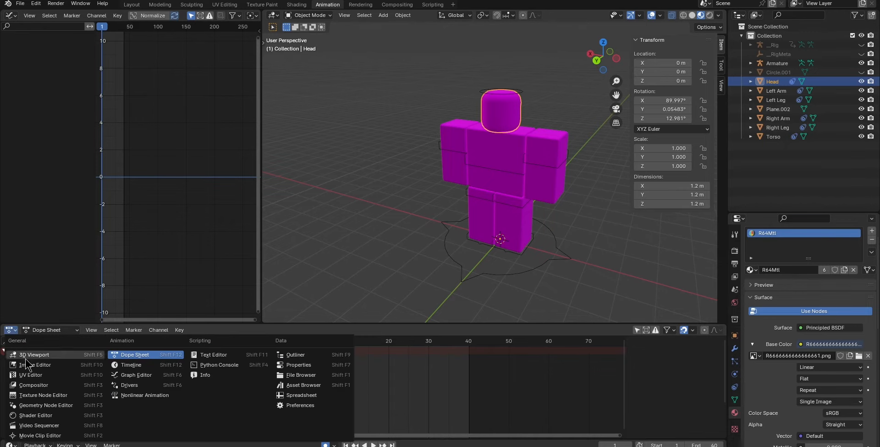
{"action": "left_click", "coordinate": [35, 415]}
{"action": "scroll", "coordinate": [242, 412], "scroll_direction": "up", "scroll_amount": 5}
{"action": "middle_click_drag", "start_coordinate": [241, 346], "coordinate": [359, 424]}
{"action": "scroll", "coordinate": [355, 410], "scroll_direction": "up", "scroll_amount": 1}
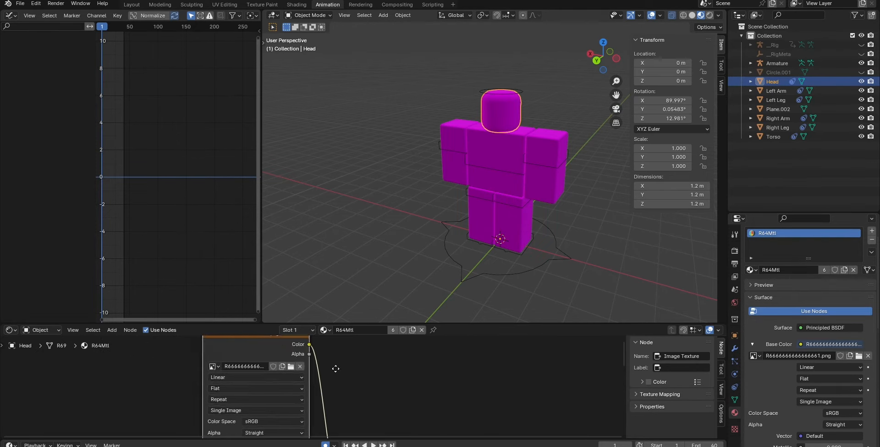
{"action": "scroll", "coordinate": [334, 369], "scroll_direction": "up", "scroll_amount": 2}
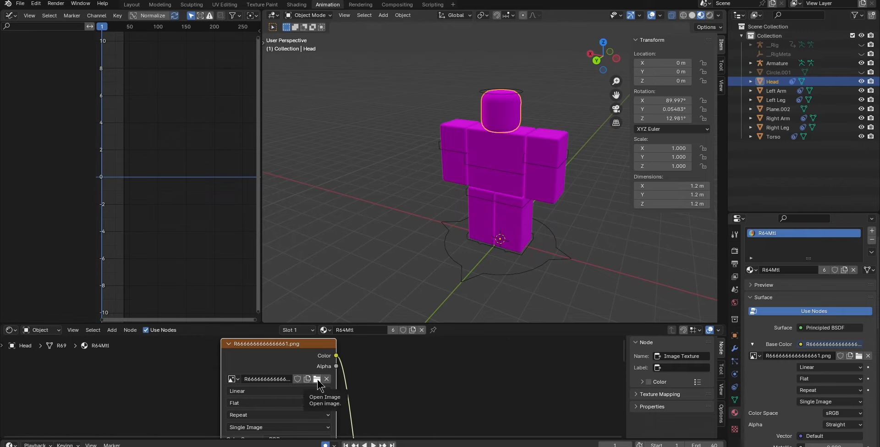
- Load R6666666666666661.png from the Downloads folder into the Image Texture node
{"action": "left_click", "coordinate": [317, 379]}
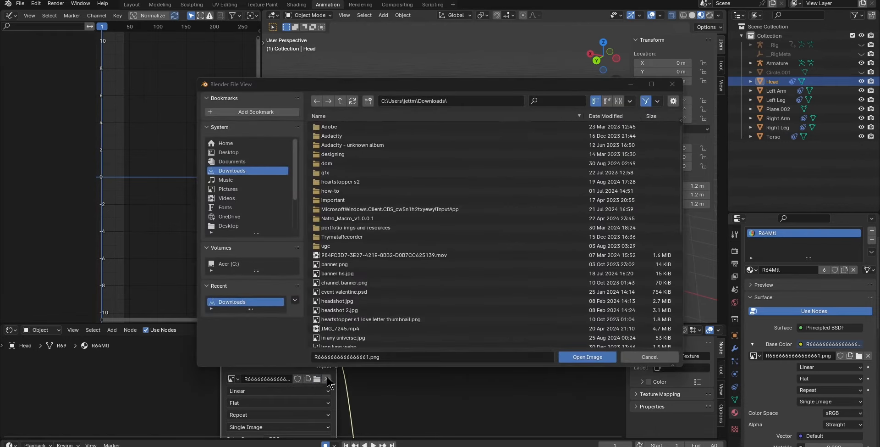
{"action": "scroll", "coordinate": [370, 274], "scroll_direction": "down", "scroll_amount": 10}
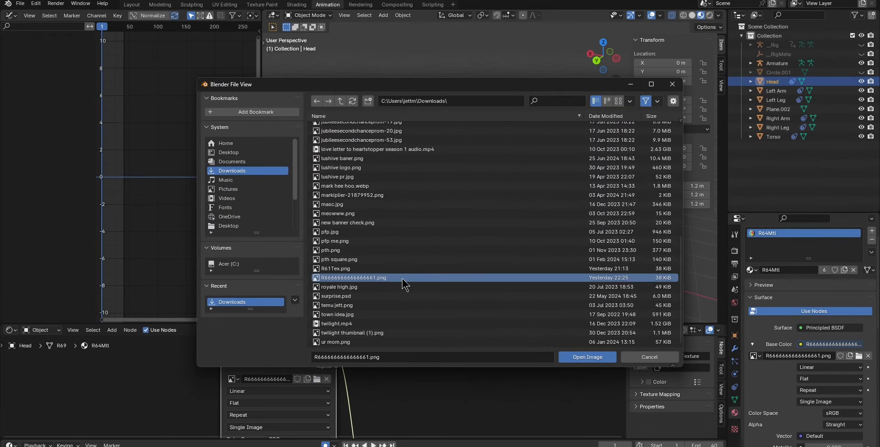
{"action": "left_click", "coordinate": [585, 358]}
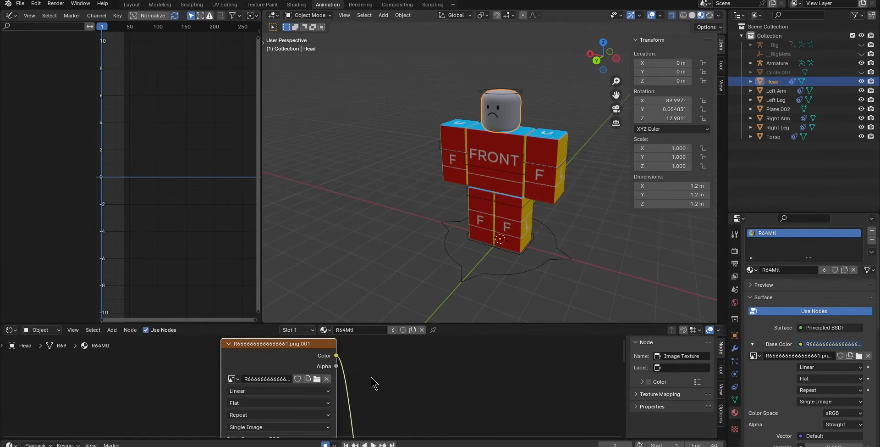
- Deselect the head and change the Shader Editor area back to the Dope Sheet
{"action": "scroll", "coordinate": [419, 210], "scroll_direction": "down", "scroll_amount": 4}
{"action": "left_click", "coordinate": [419, 211]}
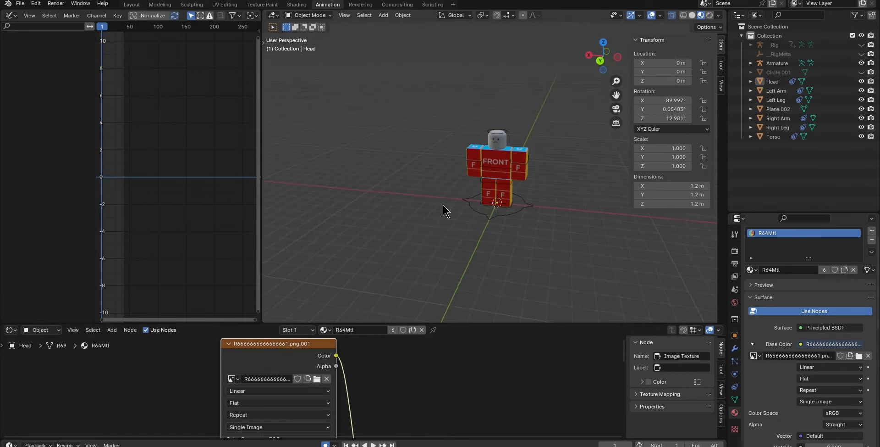
{"action": "scroll", "coordinate": [451, 204], "scroll_direction": "up", "scroll_amount": 4}
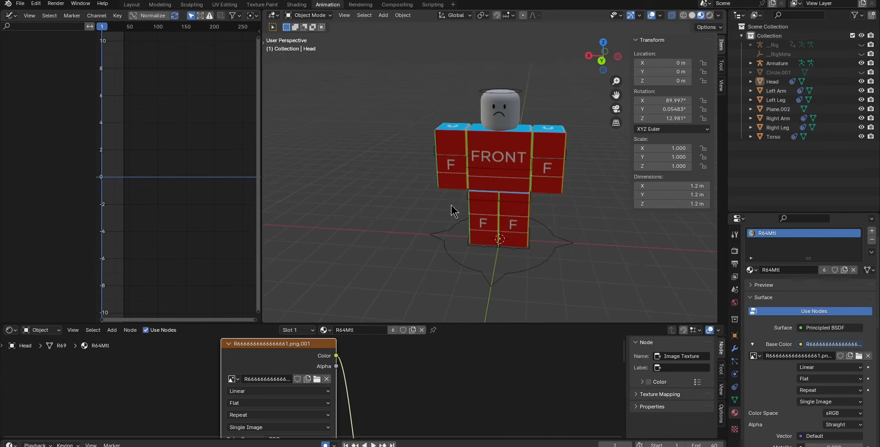
{"action": "left_click", "coordinate": [11, 329]}
{"action": "left_click", "coordinate": [12, 334]}
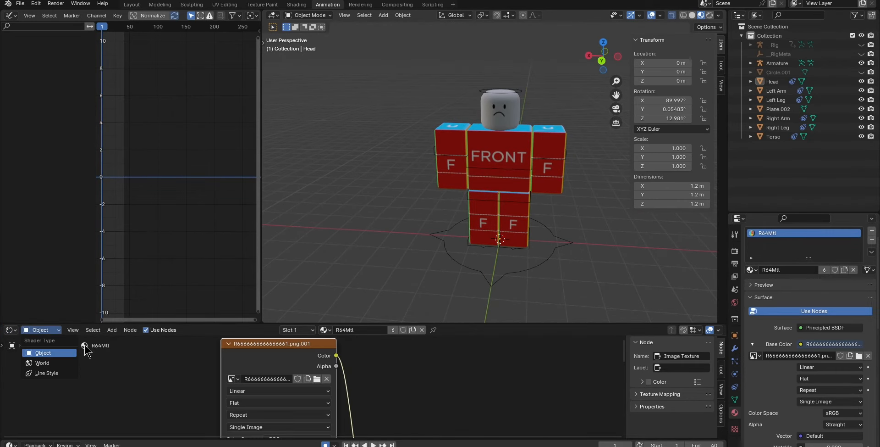
{"action": "left_click", "coordinate": [11, 330]}
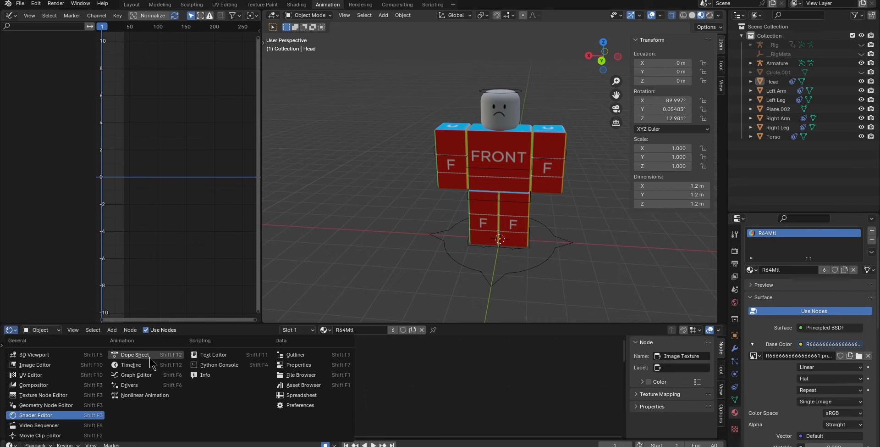
{"action": "left_click", "coordinate": [134, 354]}
- Select the character's Armature and switch it to Pose Mode
{"action": "left_click", "coordinate": [521, 160]}
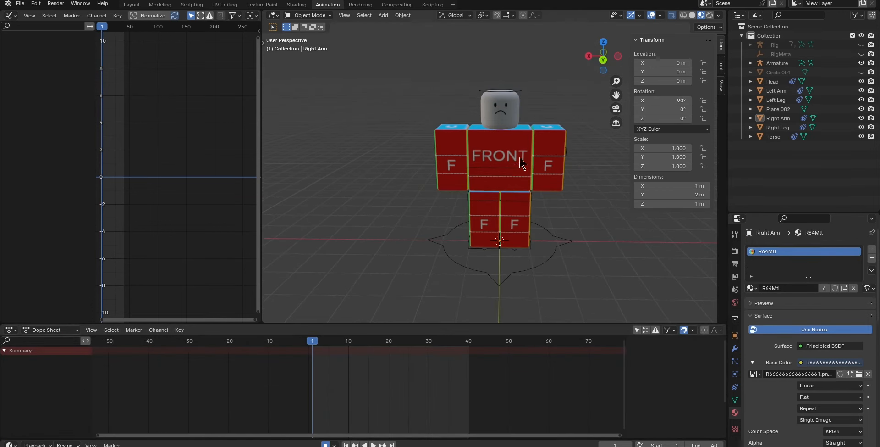
{"action": "left_click", "coordinate": [479, 167]}
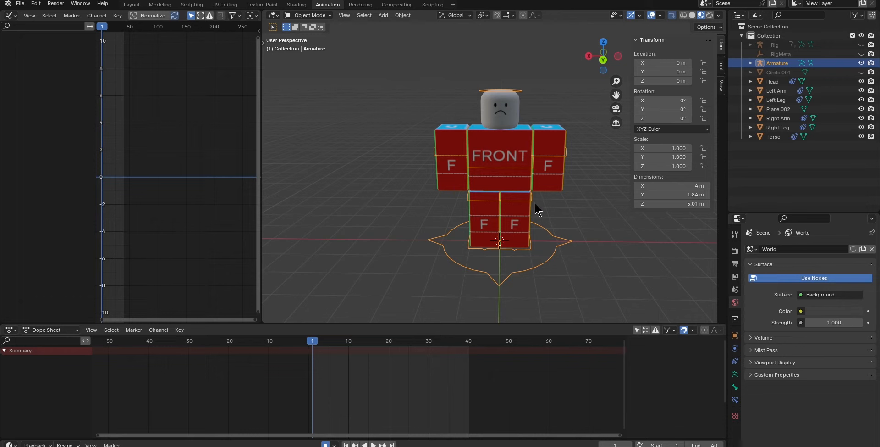
{"action": "left_click", "coordinate": [315, 16]}
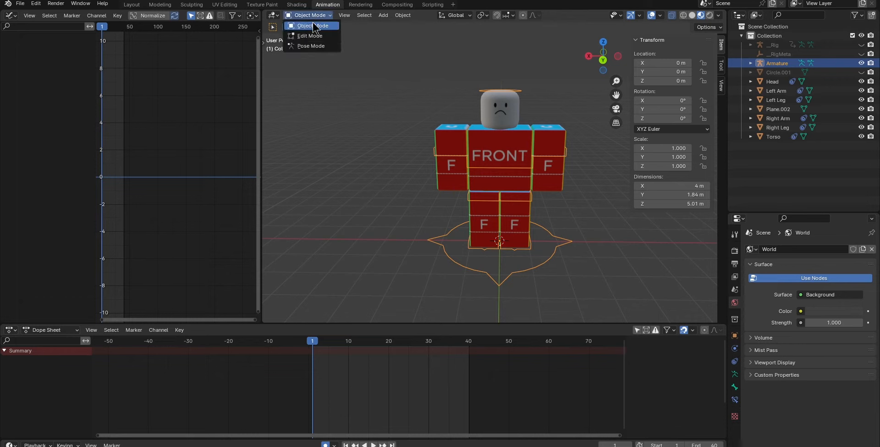
{"action": "left_click", "coordinate": [317, 47]}
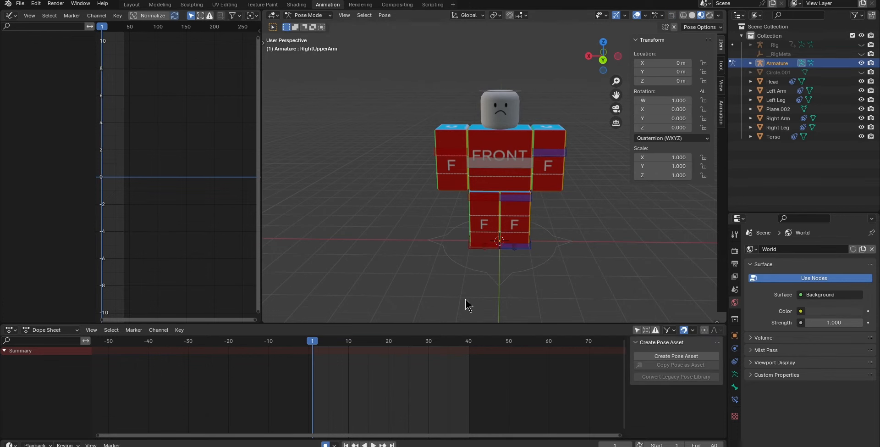
- Select the character's right upper arm bone and show the transform tools in the 3D viewport
{"action": "mouse_move", "coordinate": [426, 211]}
{"action": "middle_mouse_down"}
{"action": "mouse_move", "coordinate": [393, 199]}
{"action": "mouse_move", "coordinate": [457, 197]}
{"action": "mouse_move", "coordinate": [428, 198]}
{"action": "middle_mouse_up"}
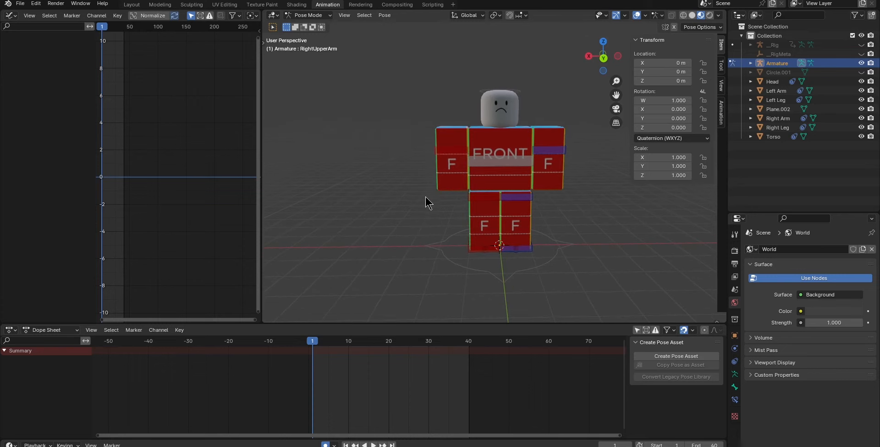
{"action": "left_click", "coordinate": [446, 149]}
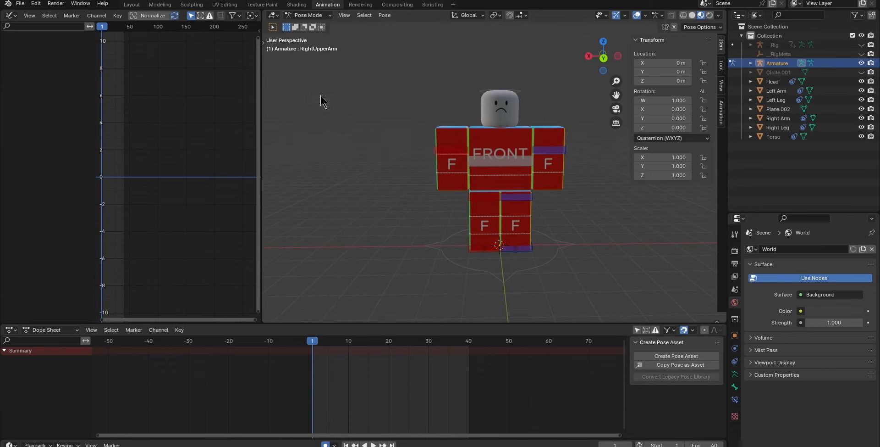
{"action": "left_click", "coordinate": [267, 43]}
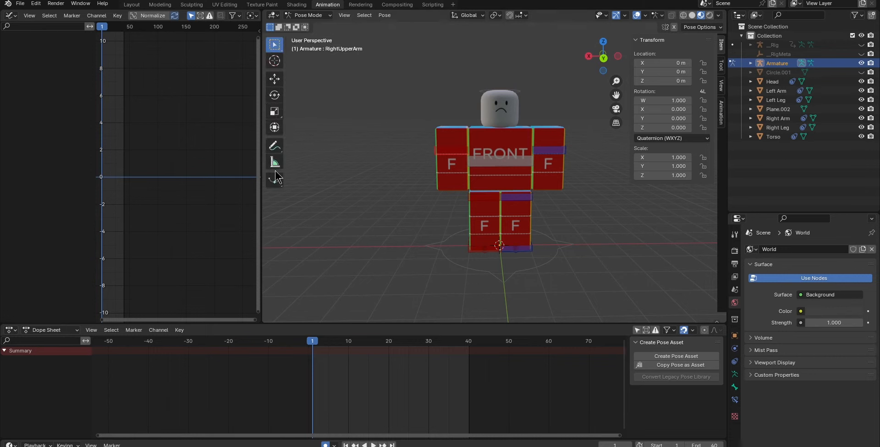
- Try moving the right upper arm bone sideways with the Move tool and undo the move
{"action": "left_click", "coordinate": [275, 80]}
{"action": "left_click_drag", "start_coordinate": [427, 150], "coordinate": [397, 145]}
{"action": "key", "text": "ctrl+z"}
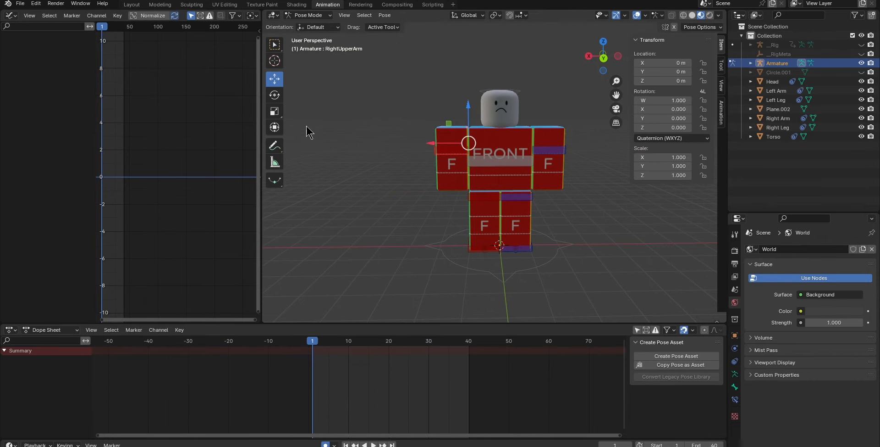
- Try out the Rotate and Scale tools on the right upper arm bone
{"action": "left_click", "coordinate": [275, 95]}
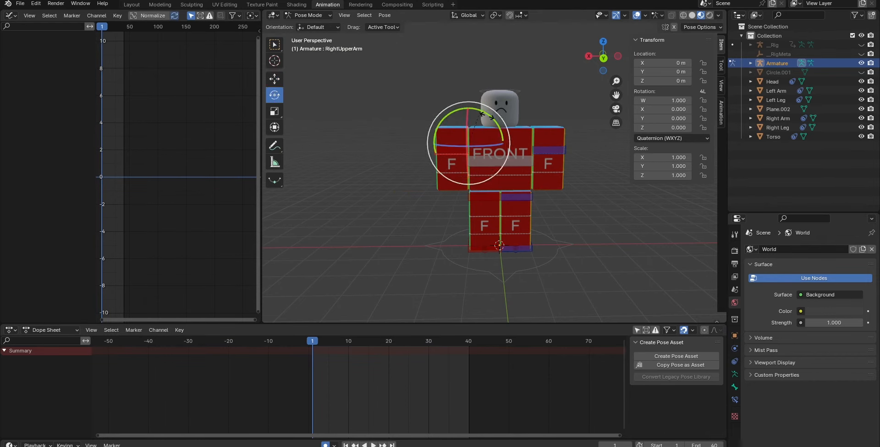
{"action": "left_click_drag", "start_coordinate": [479, 117], "coordinate": [459, 110]}
{"action": "mouse_move", "coordinate": [527, 193]}
{"action": "middle_mouse_down"}
{"action": "mouse_move", "coordinate": [558, 210]}
{"action": "mouse_move", "coordinate": [535, 199]}
{"action": "middle_mouse_up"}
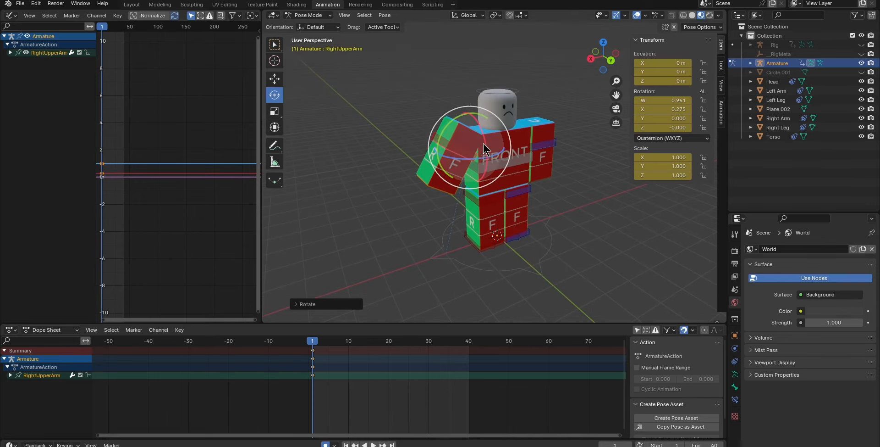
{"action": "left_click_drag", "start_coordinate": [486, 146], "coordinate": [480, 123]}
{"action": "left_click", "coordinate": [275, 111]}
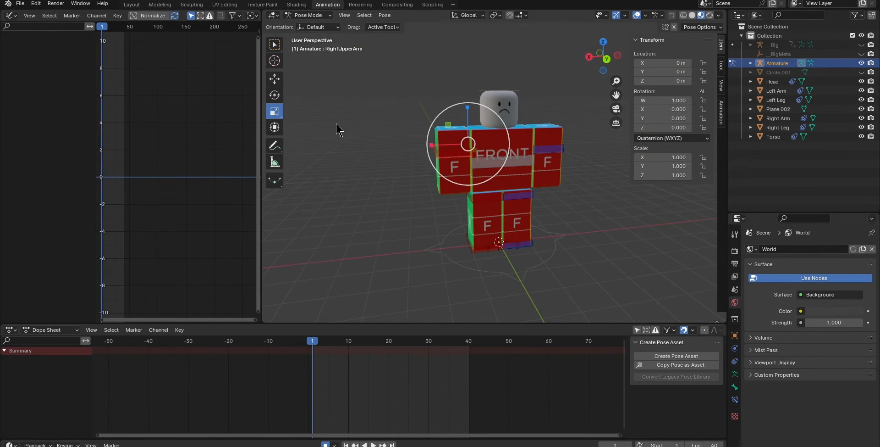
{"action": "mouse_move", "coordinate": [432, 145]}
{"action": "left_mouse_down"}
{"action": "mouse_move", "coordinate": [390, 146]}
{"action": "mouse_move", "coordinate": [434, 145]}
{"action": "left_mouse_up"}
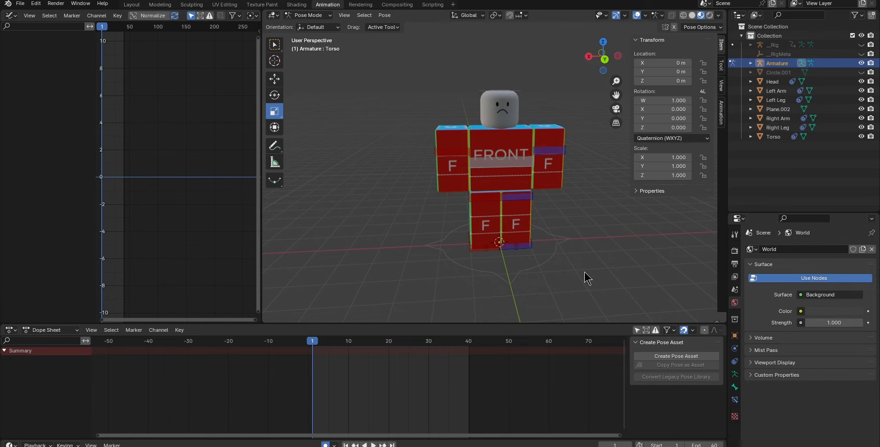
- Keyframe the right upper arm bone at frame 1 and rotate it into a raised pose at frame 10
{"action": "left_click", "coordinate": [488, 205]}
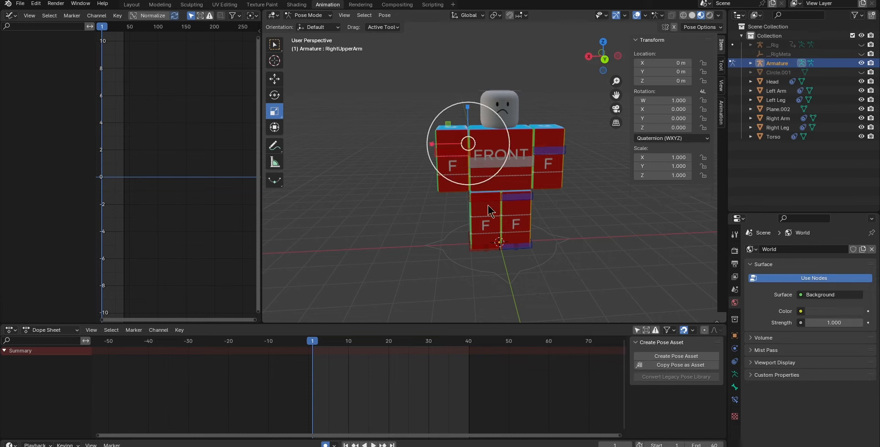
{"action": "key", "text": "i"}
{"action": "left_click", "coordinate": [275, 77]}
{"action": "left_click_drag", "start_coordinate": [344, 341], "coordinate": [349, 340]}
{"action": "left_click", "coordinate": [275, 95]}
{"action": "left_click_drag", "start_coordinate": [436, 128], "coordinate": [471, 122]}
- Trackball-rotate the right upper arm bone into another pose at frame 20
{"action": "left_click_drag", "start_coordinate": [350, 342], "coordinate": [389, 342]}
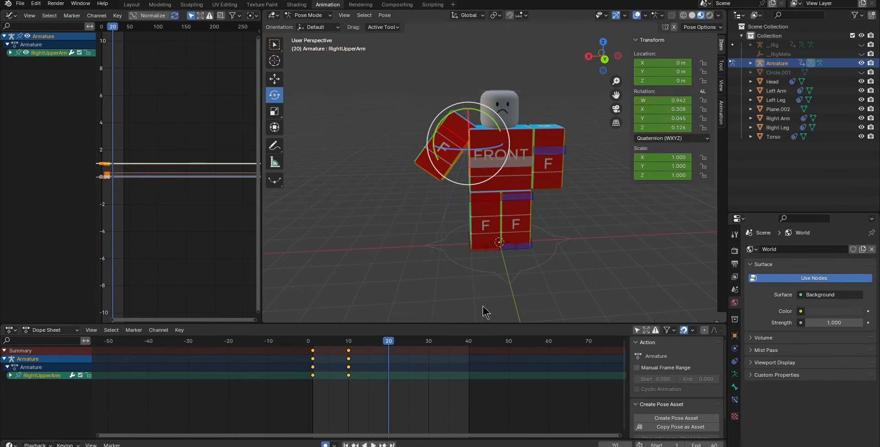
{"action": "key", "text": "r"}
{"action": "key", "text": "r"}
{"action": "left_click", "coordinate": [516, 178]}
- Trackball-rotate the right upper arm bone into a new pose at frame 30
{"action": "key", "text": "Right"}
{"action": "key", "text": "Right"}
{"action": "key", "text": "Right"}
{"action": "key", "text": "Right"}
{"action": "key", "text": "Right"}
{"action": "key", "text": "Right"}
{"action": "key", "text": "Right"}
{"action": "key", "text": "Right"}
{"action": "key", "text": "Right"}
{"action": "key", "text": "Right"}
{"action": "key", "text": "r"}
{"action": "key", "text": "r"}
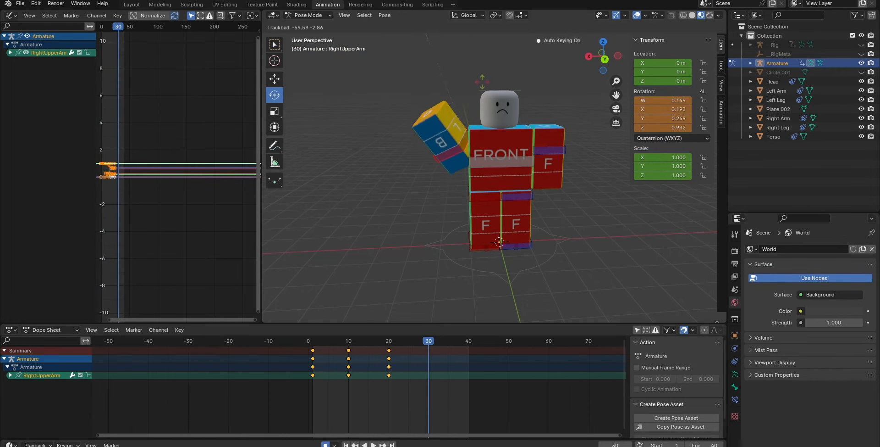
{"action": "left_click", "coordinate": [520, 250]}
- Play back the arm animation and export it with the Rbx Animations add-on
{"action": "key", "text": "space"}
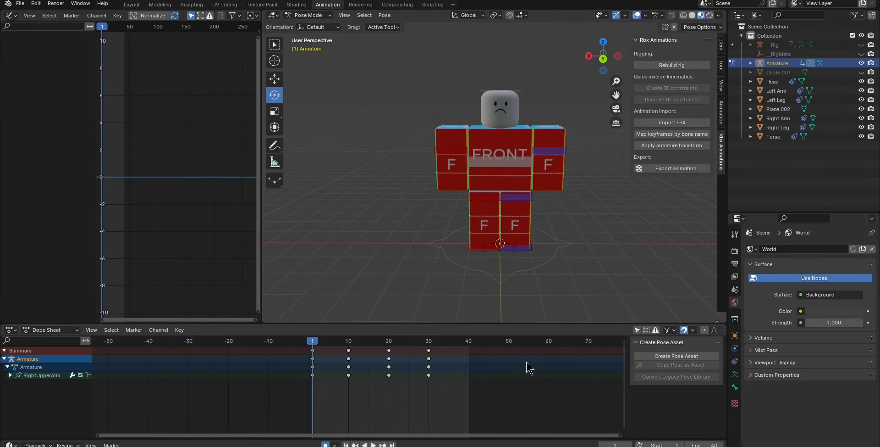
{"action": "key", "text": "space"}
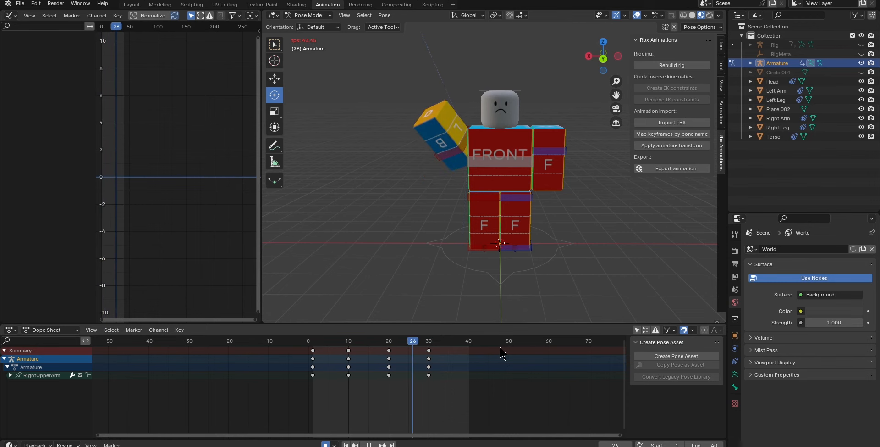
{"action": "key", "text": "space"}
{"action": "left_click", "coordinate": [654, 169]}
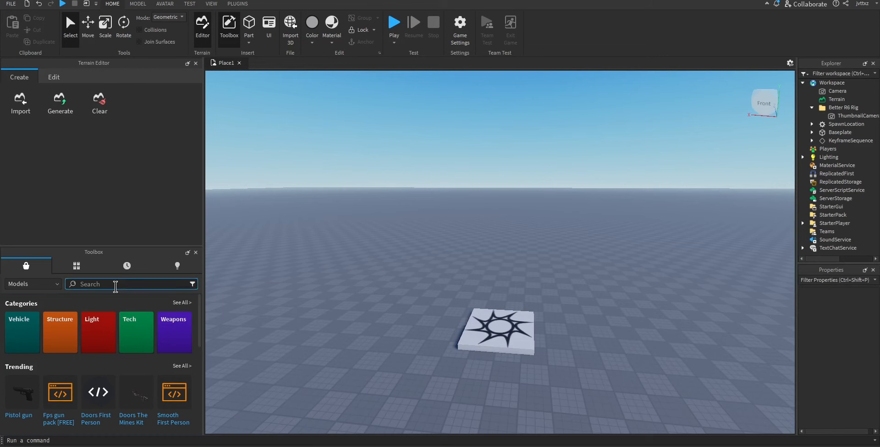
- In Roblox Studio, search the Toolbox models for "r6 rig" and place the R6 Rig near the spawn location
{"action": "left_click", "coordinate": [115, 284]}
{"action": "type", "text": "r6 rig"}
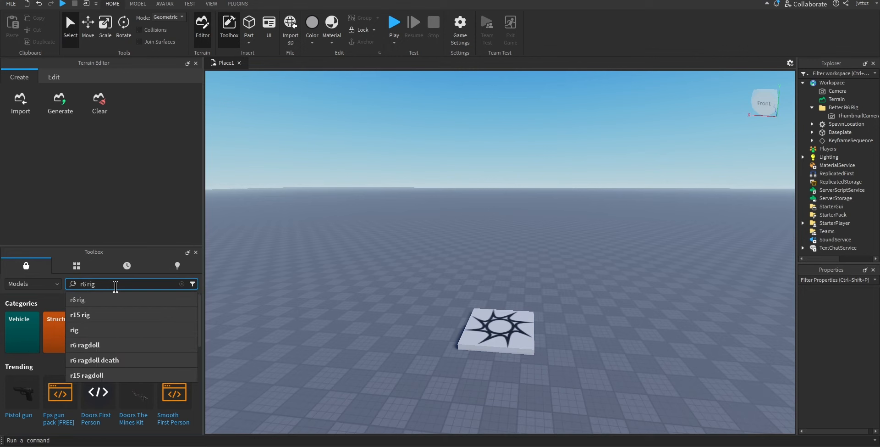
{"action": "key", "text": "Return"}
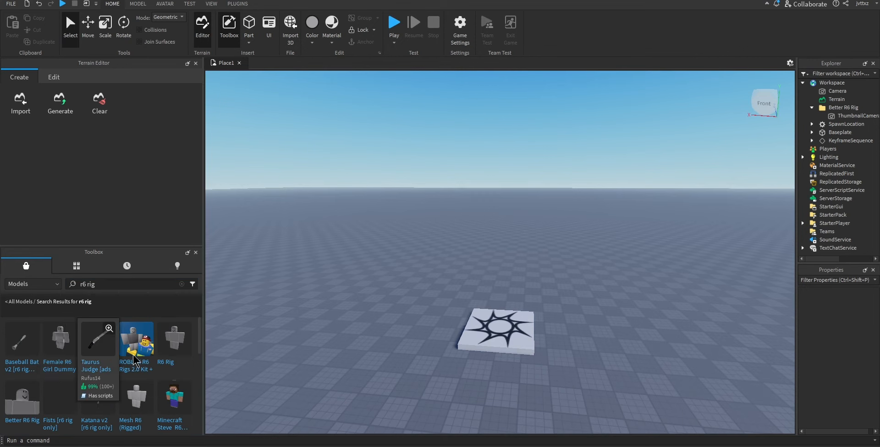
{"action": "left_click_drag", "start_coordinate": [170, 348], "coordinate": [447, 363]}
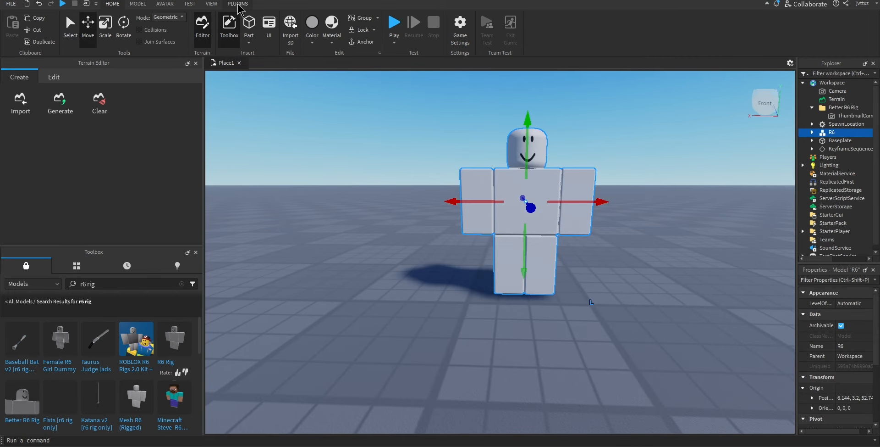
- Pick the R6 model as the rig in the Blender Animations plugin and import the copied animation data onto it
{"action": "left_click", "coordinate": [238, 4]}
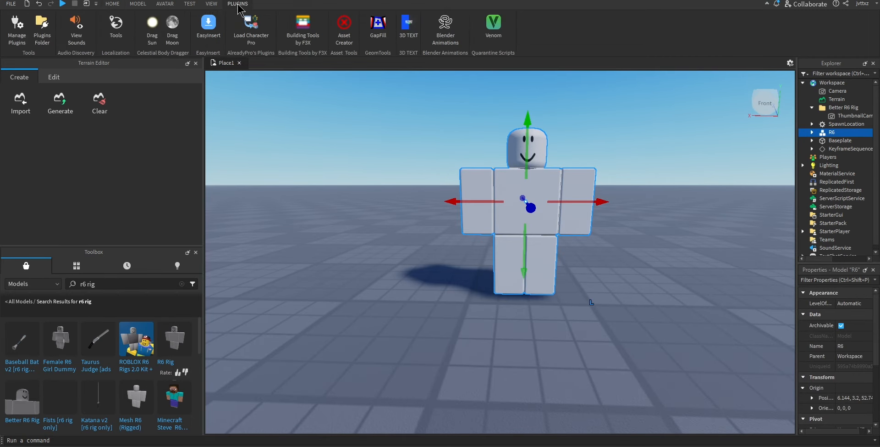
{"action": "left_click", "coordinate": [444, 37]}
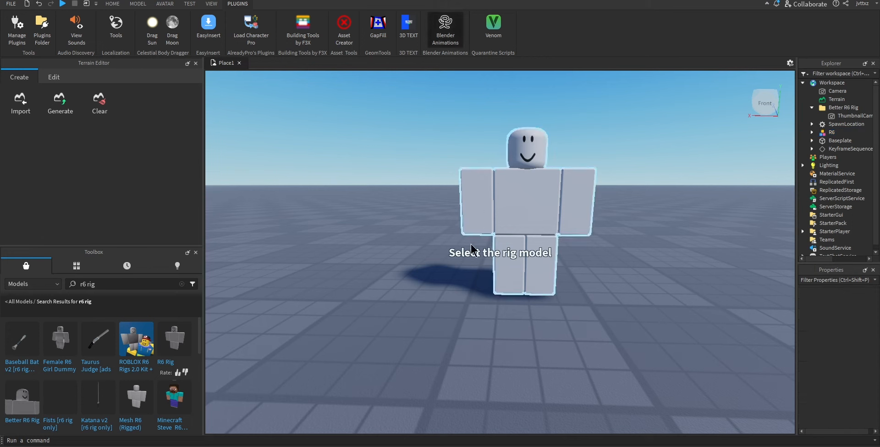
{"action": "left_click", "coordinate": [527, 228]}
{"action": "left_click", "coordinate": [527, 207]}
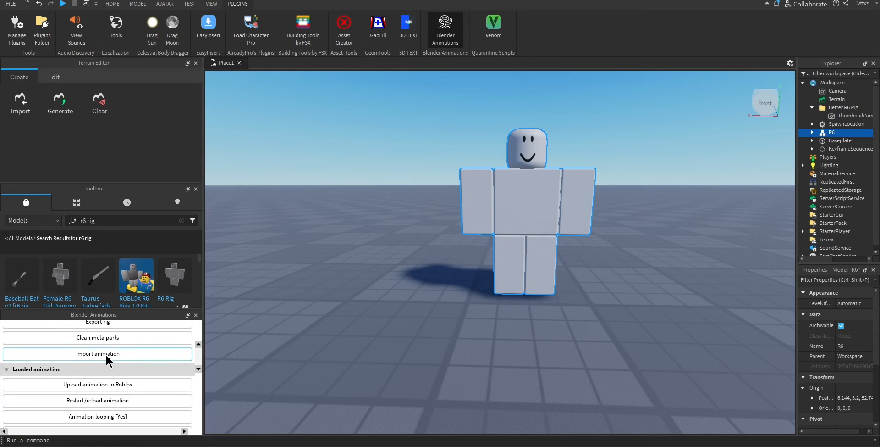
{"action": "left_click", "coordinate": [101, 353]}
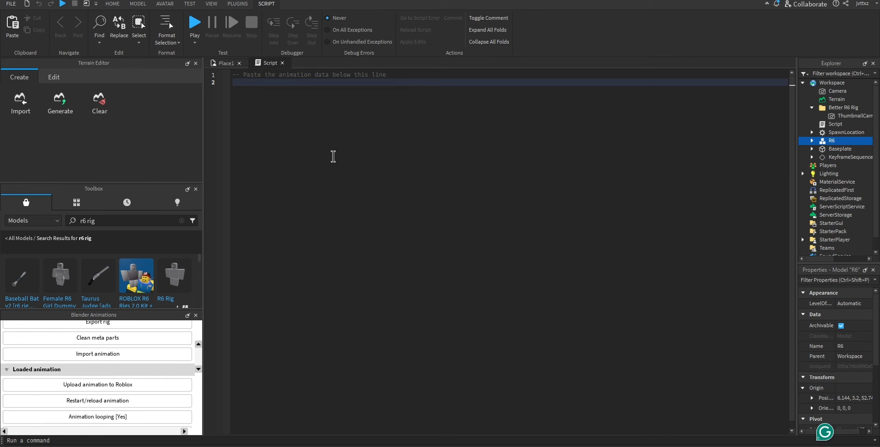
{"action": "key", "text": "ctrl+v"}
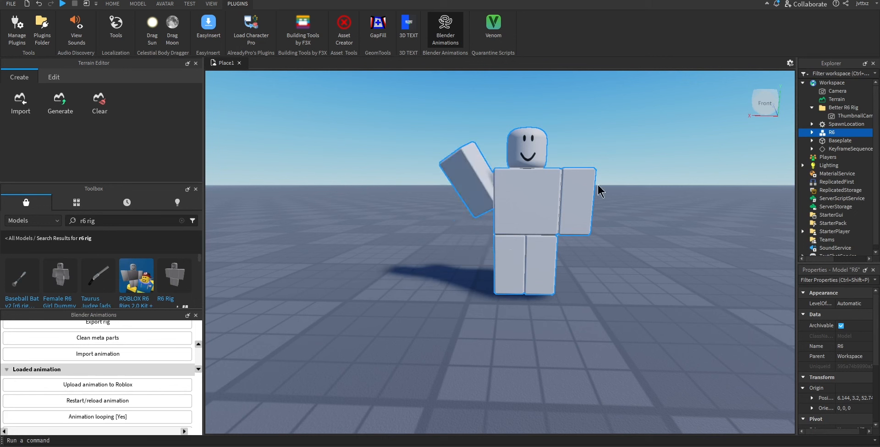
- Set the loaded animation's looping to No in the Blender Animations plugin
{"action": "scroll", "coordinate": [107, 387], "scroll_direction": "down", "scroll_amount": 3}
{"action": "scroll", "coordinate": [153, 414], "scroll_direction": "up", "scroll_amount": 3}
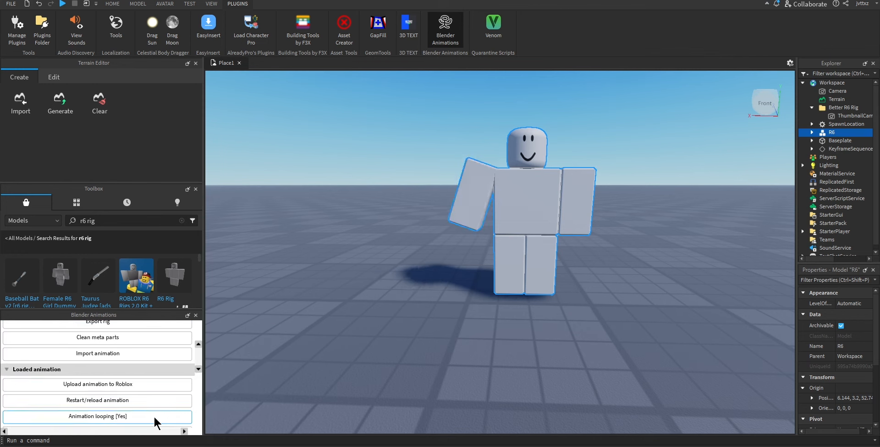
{"action": "scroll", "coordinate": [153, 415], "scroll_direction": "down", "scroll_amount": 3}
{"action": "scroll", "coordinate": [142, 378], "scroll_direction": "up", "scroll_amount": 2}
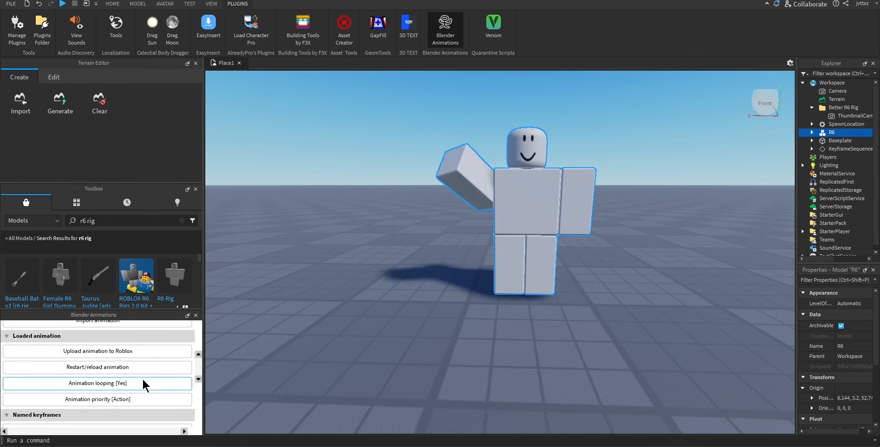
{"action": "left_click", "coordinate": [140, 379]}
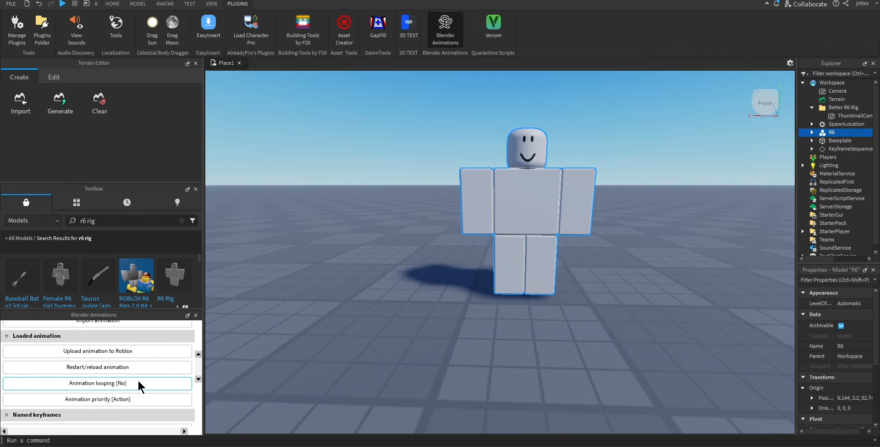
- Restart the loaded animation and start uploading it to Roblox
{"action": "left_click", "coordinate": [117, 365]}
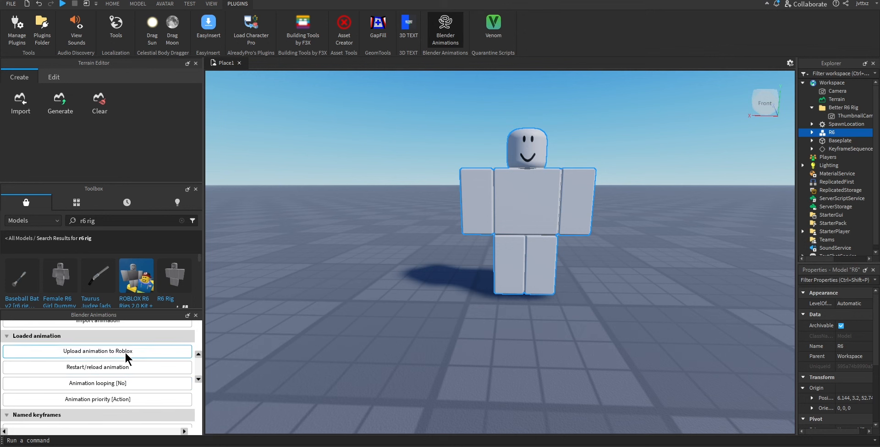
{"action": "left_click", "coordinate": [125, 350]}
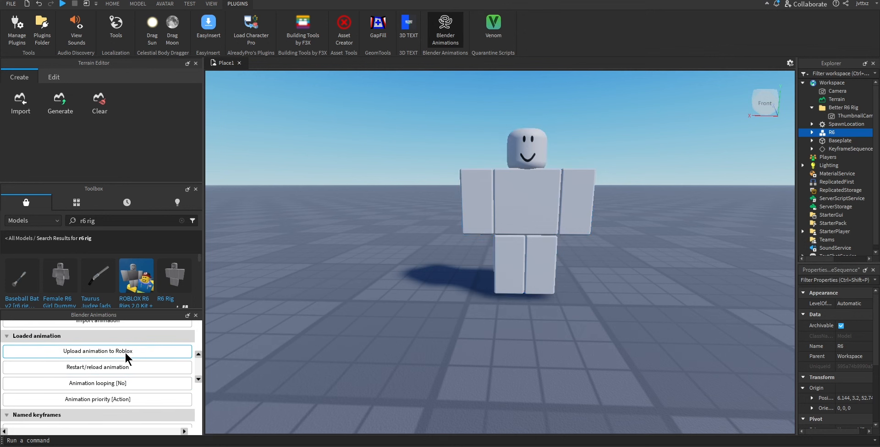